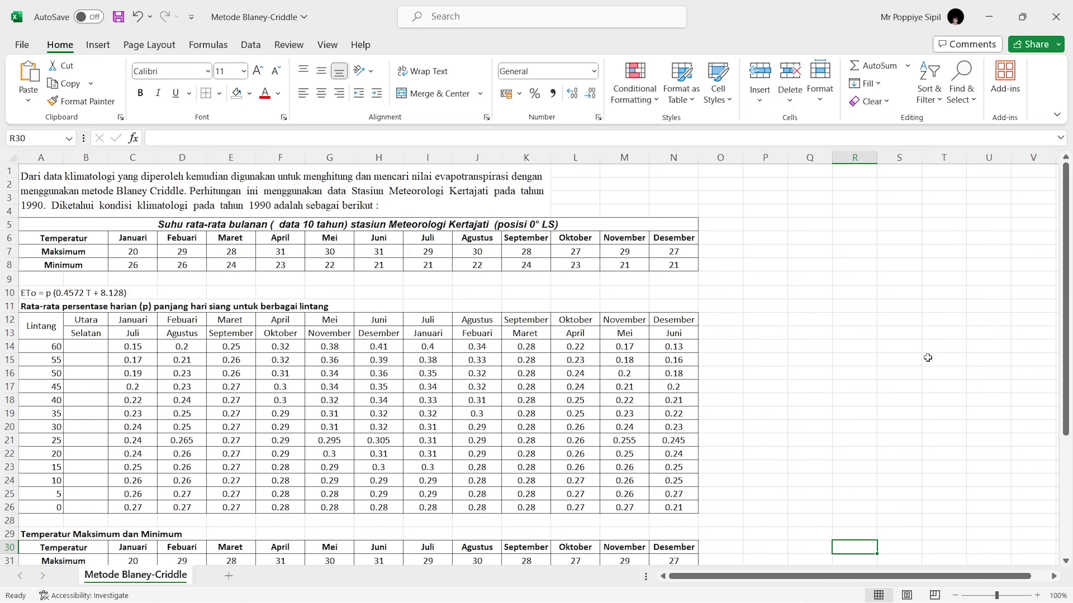
# - Scroll down and select the whole daylight-percentage table, then clear the selection
pyautogui.scroll(-1, 928, 358)
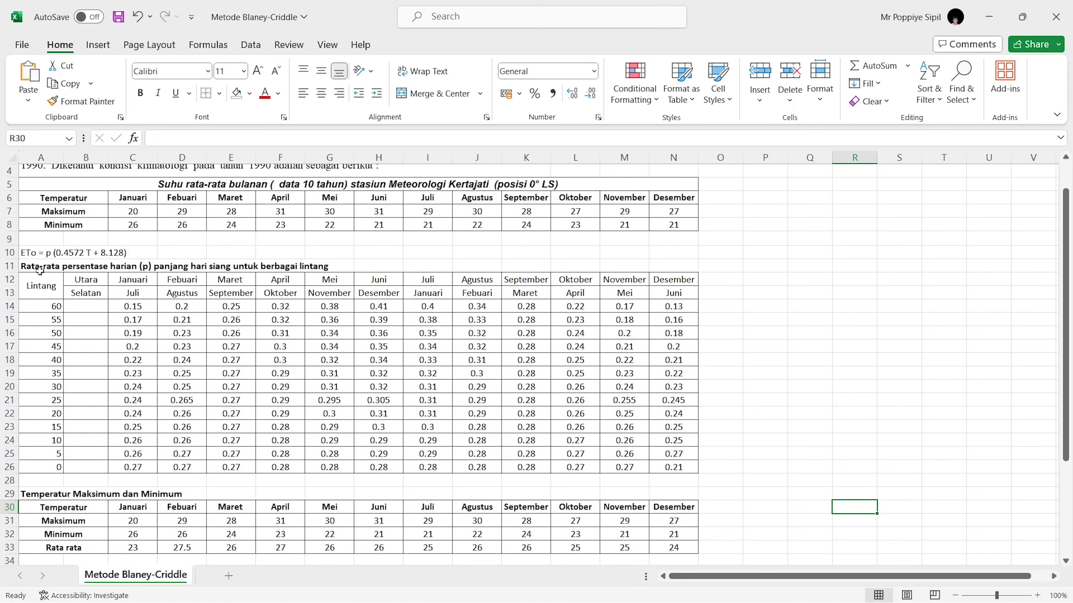
pyautogui.moveTo(40, 269)
pyautogui.mouseDown()
pyautogui.moveTo(508, 476)
pyautogui.moveTo(706, 451)
pyautogui.mouseUp()
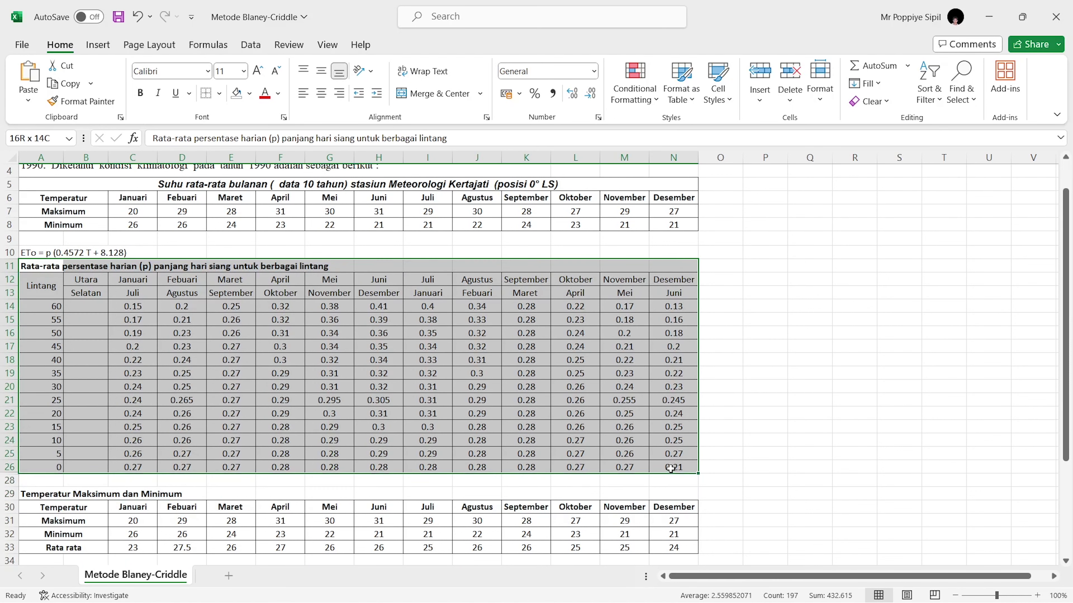
pyautogui.click(771, 409)
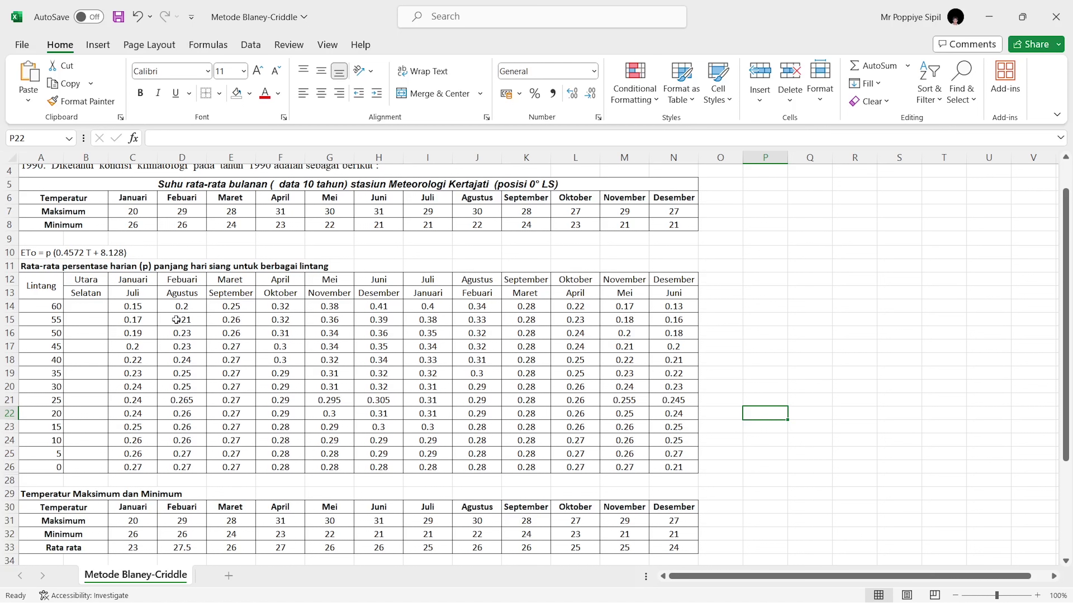
# - Check the latitude 0, 60 and latitude 5 Febuari entries, then scroll to the Evapotranspirasi block
pyautogui.click(57, 468)
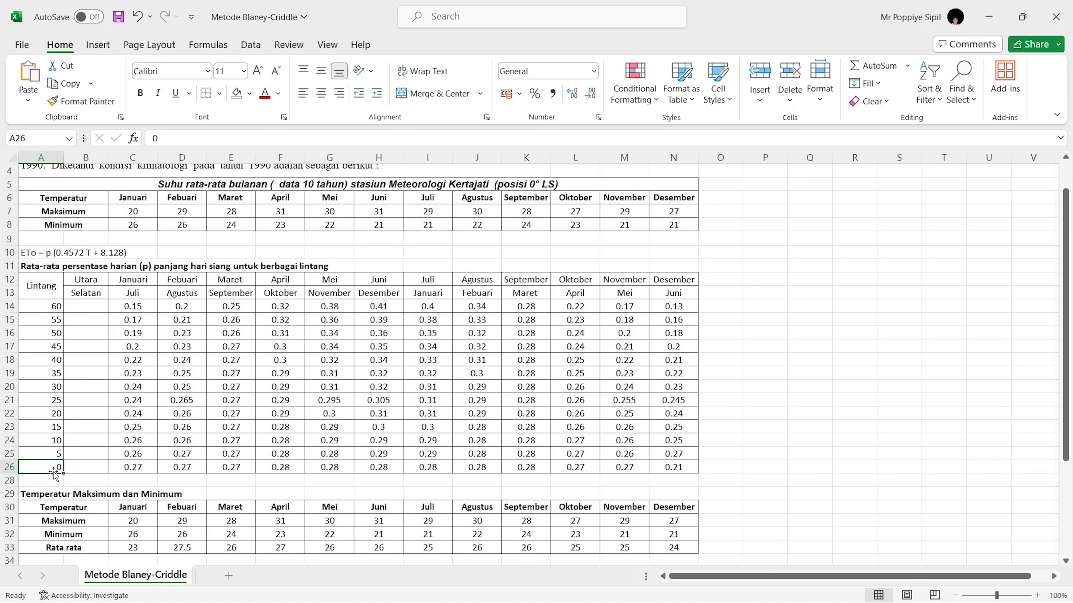
pyautogui.click(58, 310)
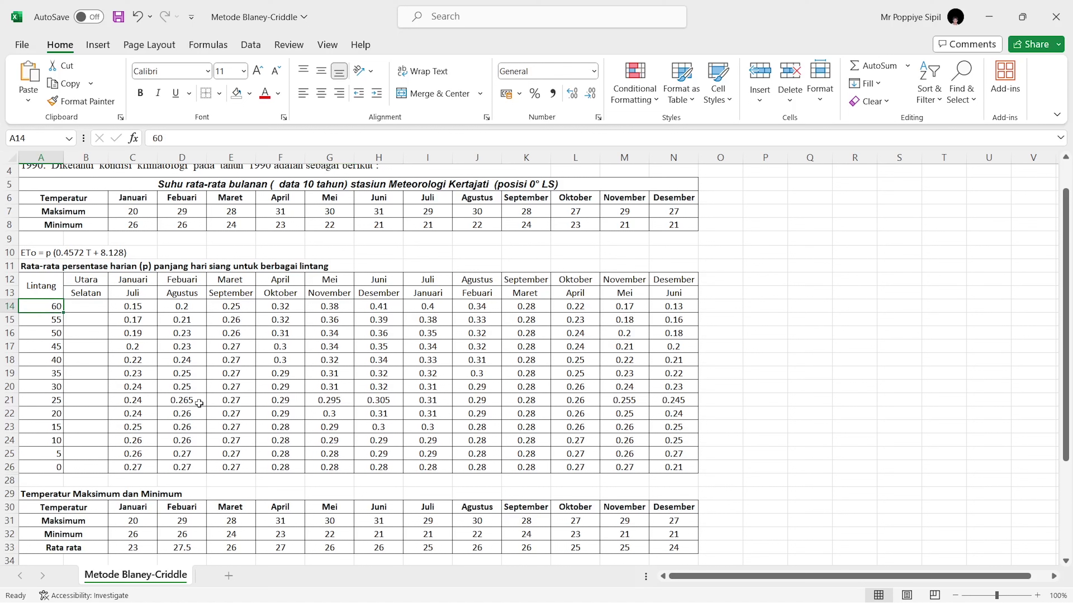
pyautogui.click(182, 452)
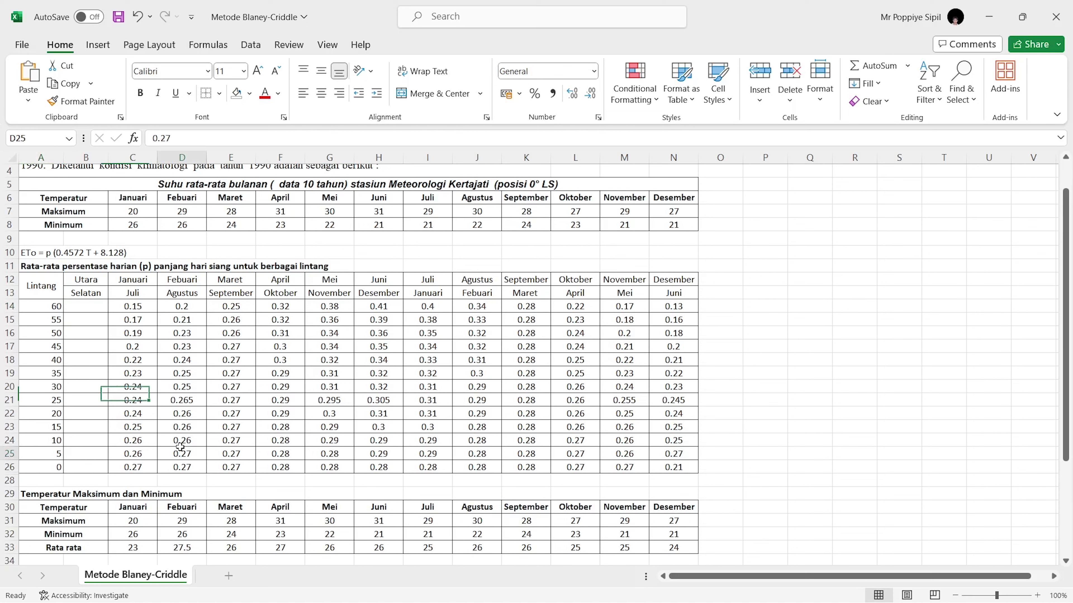
pyautogui.click(56, 468)
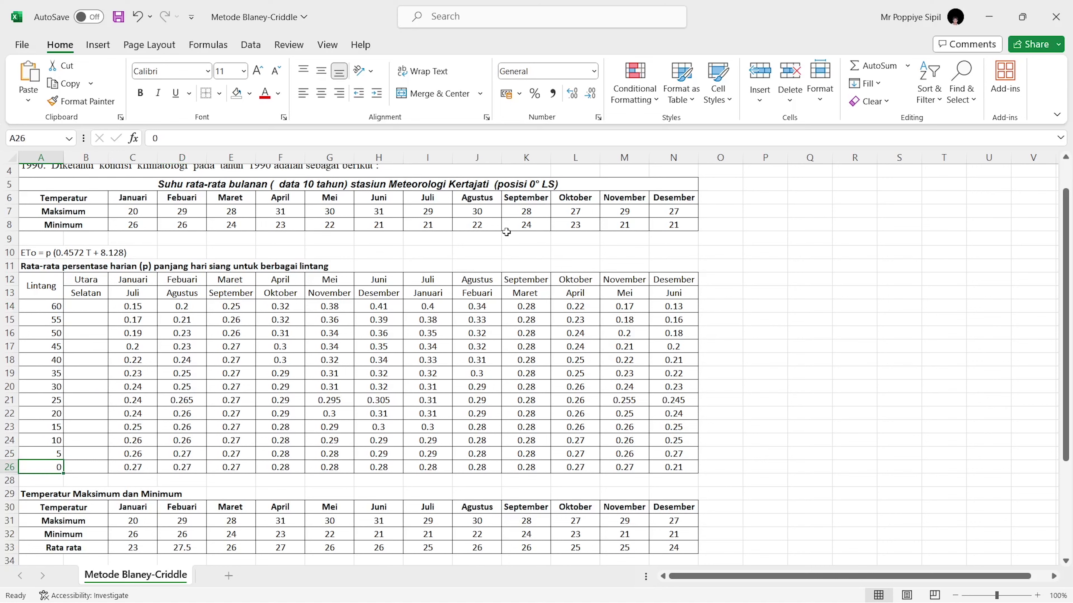
pyautogui.scroll(-2, 306, 419)
# - Enter 7 as the latitude (Lintang) in the yellow input cell B37
pyautogui.click(85, 507)
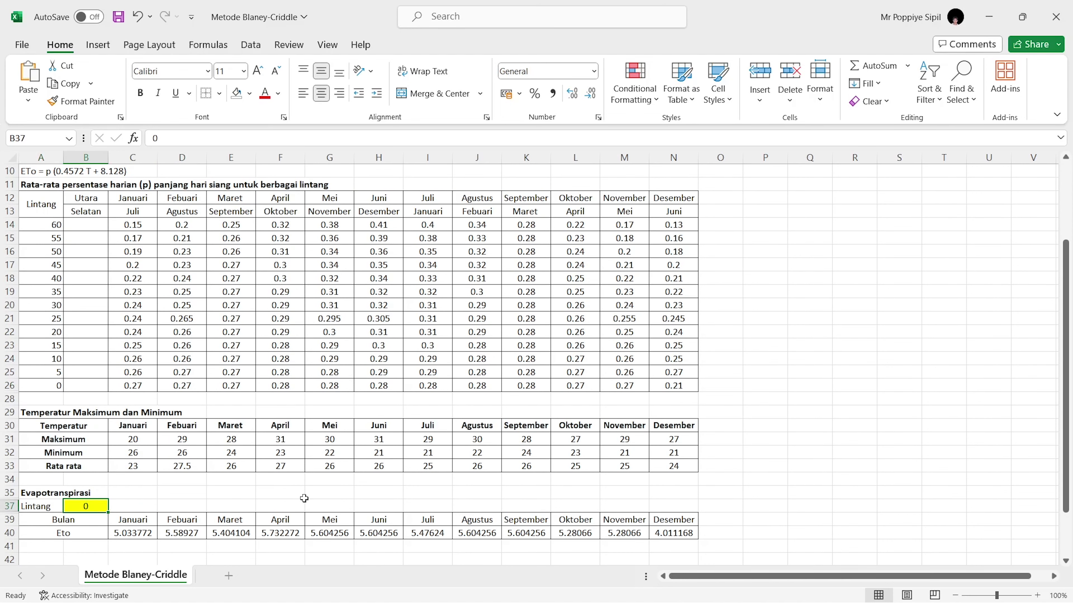
pyautogui.scroll(1, 318, 496)
pyautogui.scroll(-1, 317, 496)
pyautogui.click(122, 494)
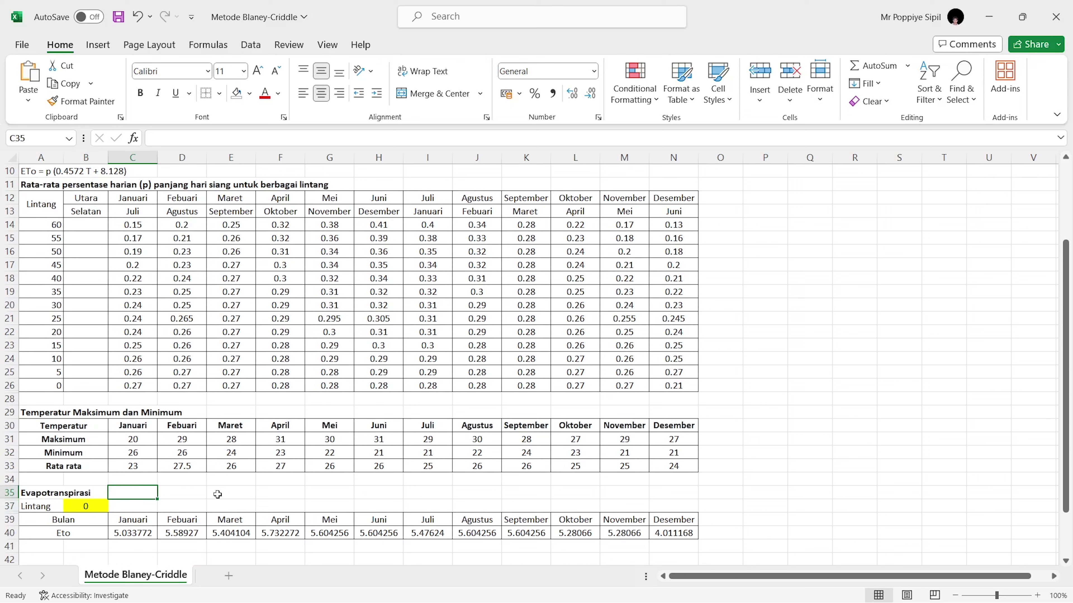
pyautogui.click(91, 507)
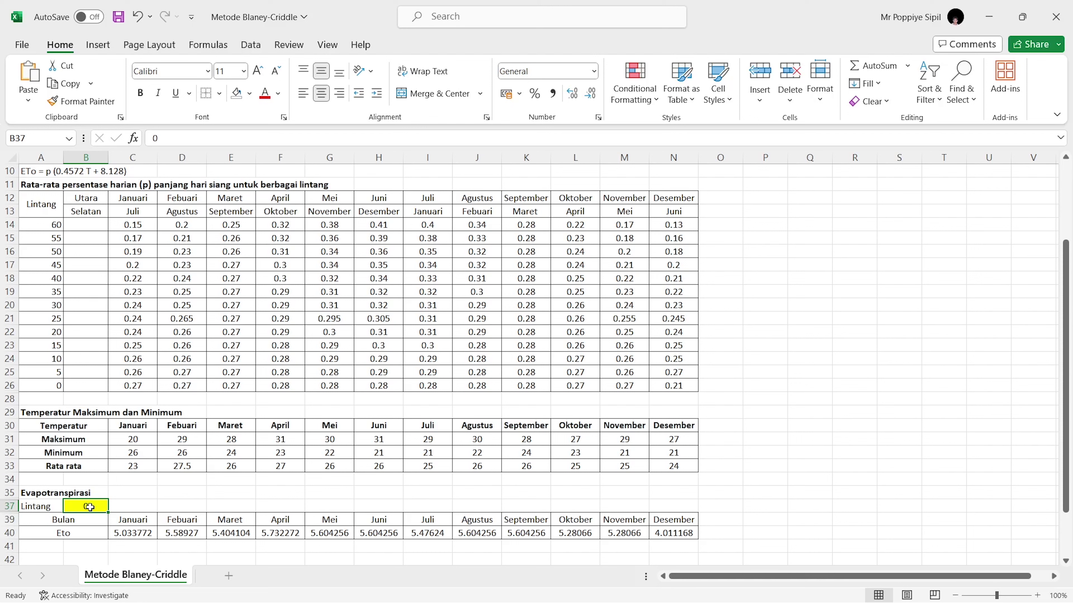
pyautogui.write('7')
pyautogui.press('Return')
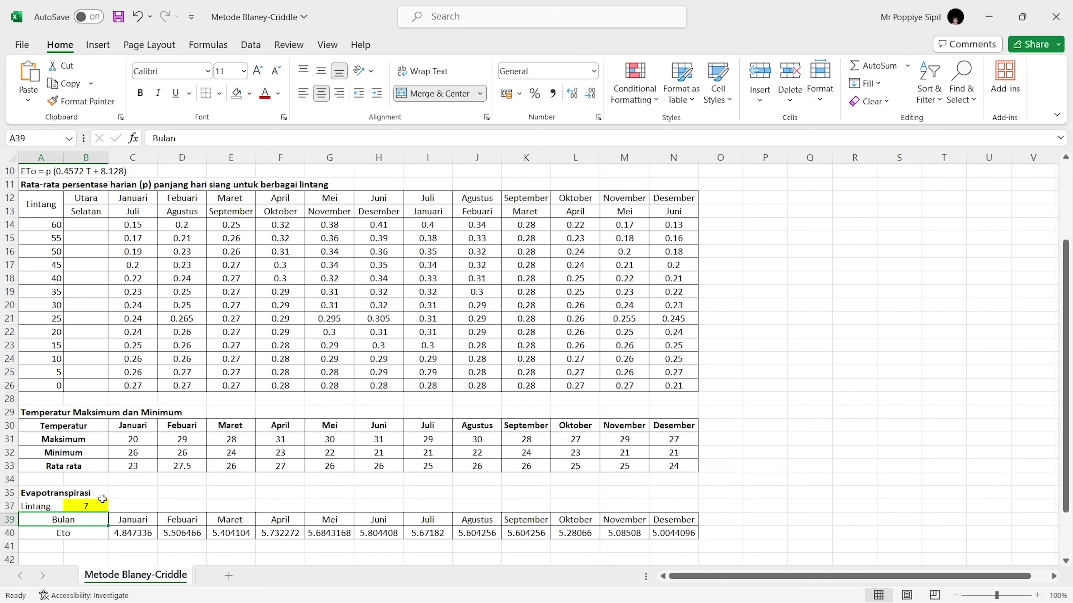
# - Select A24:C25 to compare the latitude 10 and 5 Januari daylight values
pyautogui.click(52, 389)
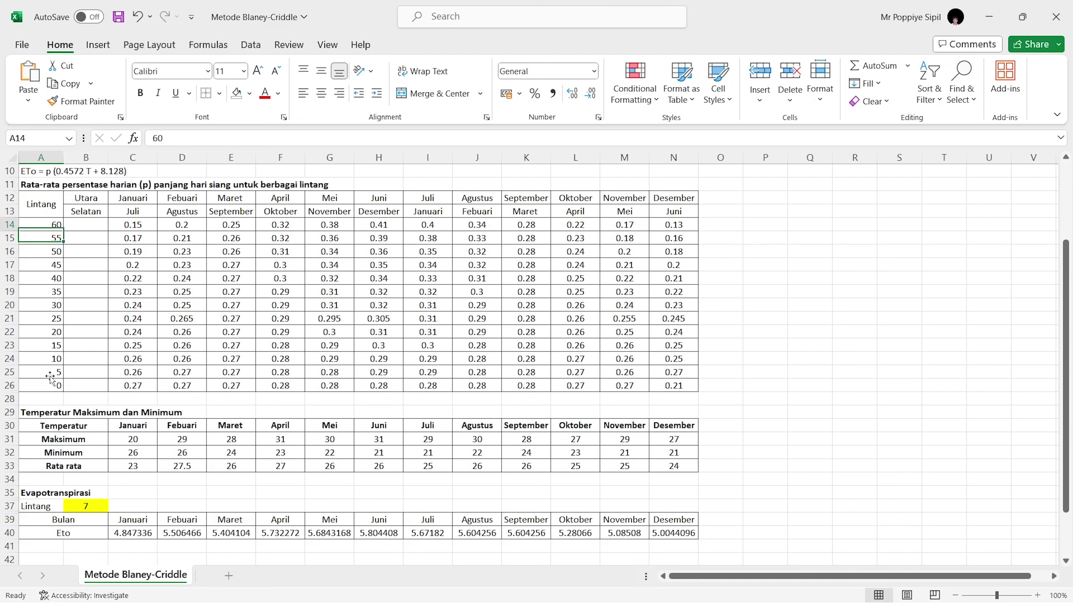
pyautogui.click(51, 372)
pyautogui.click(59, 356)
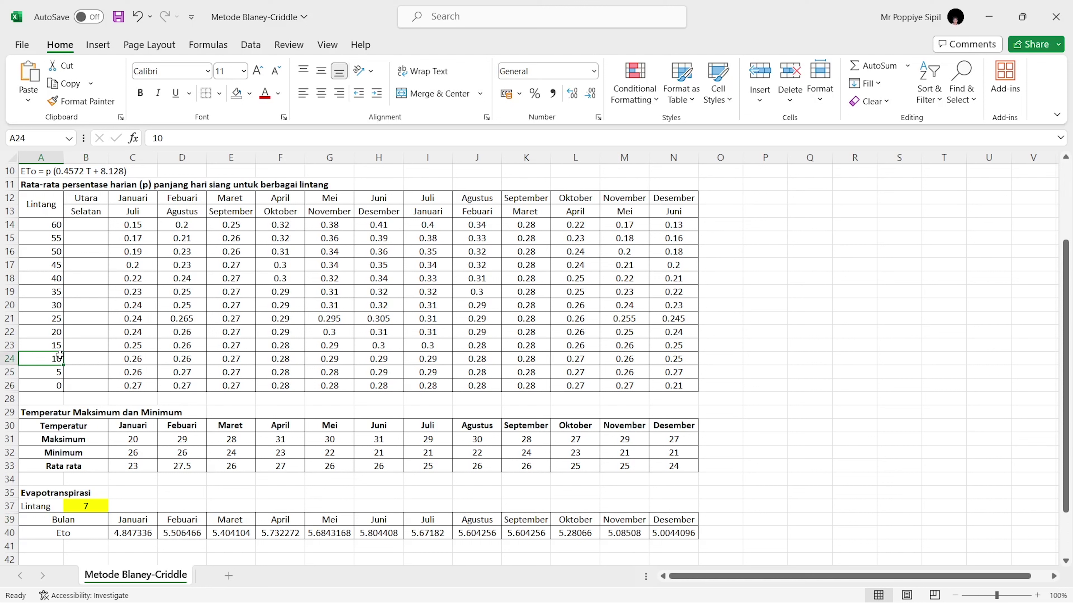
pyautogui.press('Down')
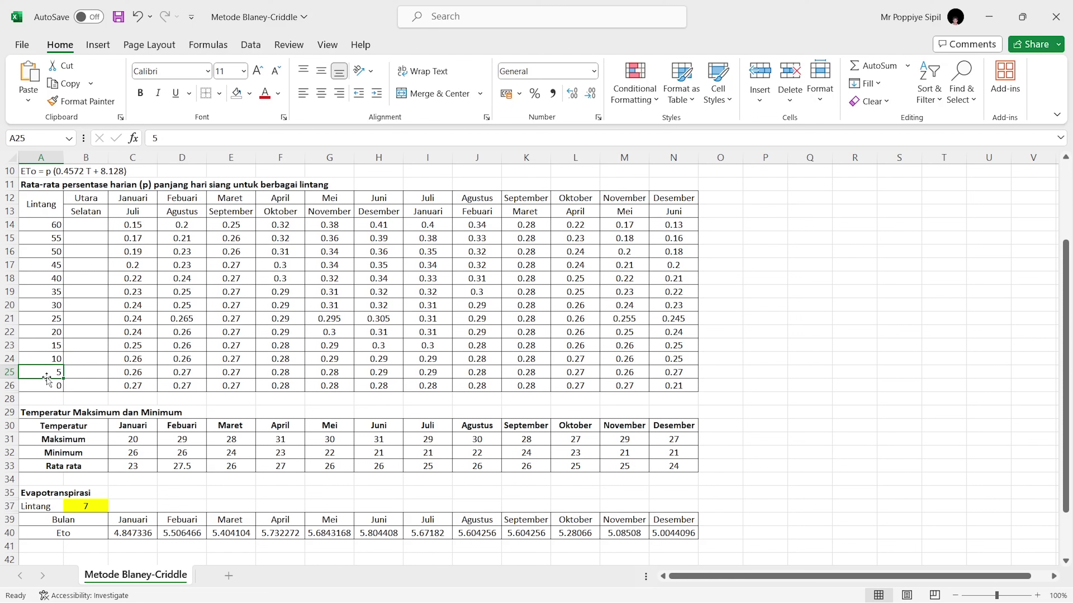
pyautogui.moveTo(56, 358); pyautogui.dragTo(122, 370)
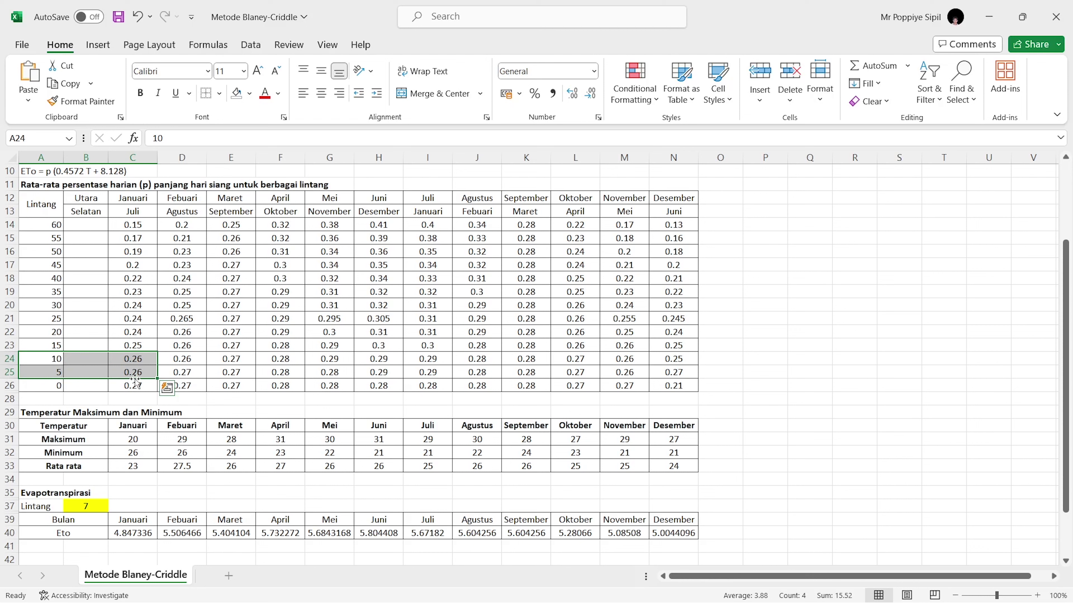
pyautogui.moveTo(47, 358); pyautogui.dragTo(156, 373)
pyautogui.click(140, 356)
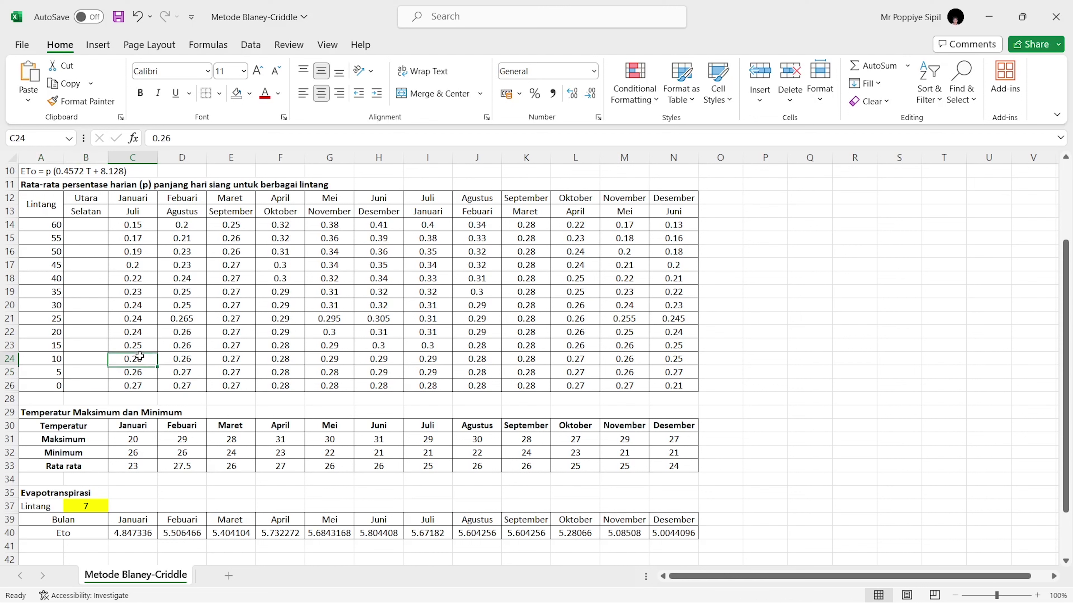
pyautogui.click(137, 375)
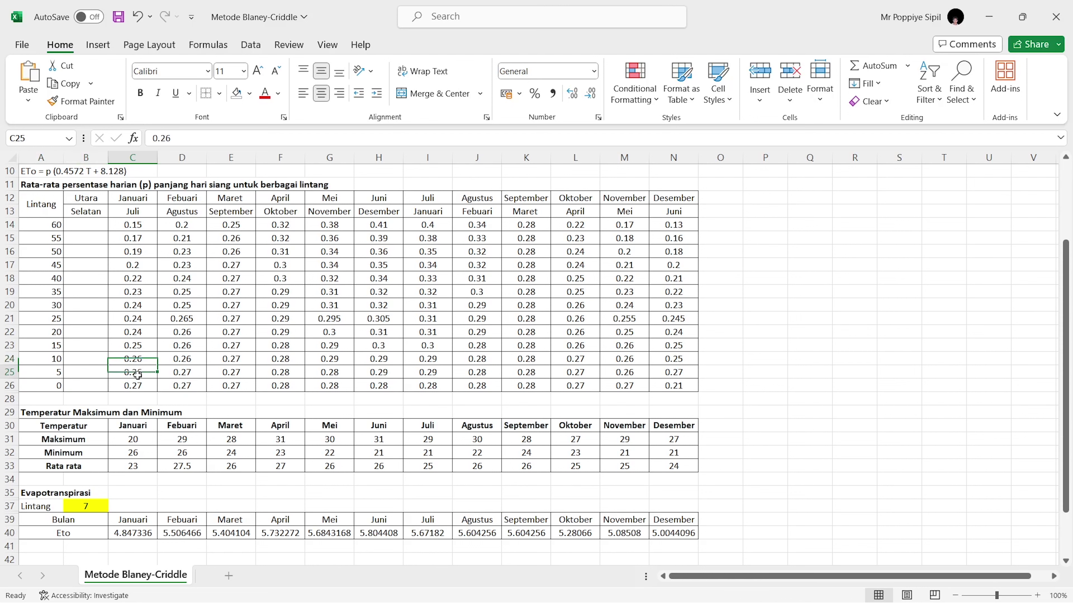
pyautogui.click(102, 493)
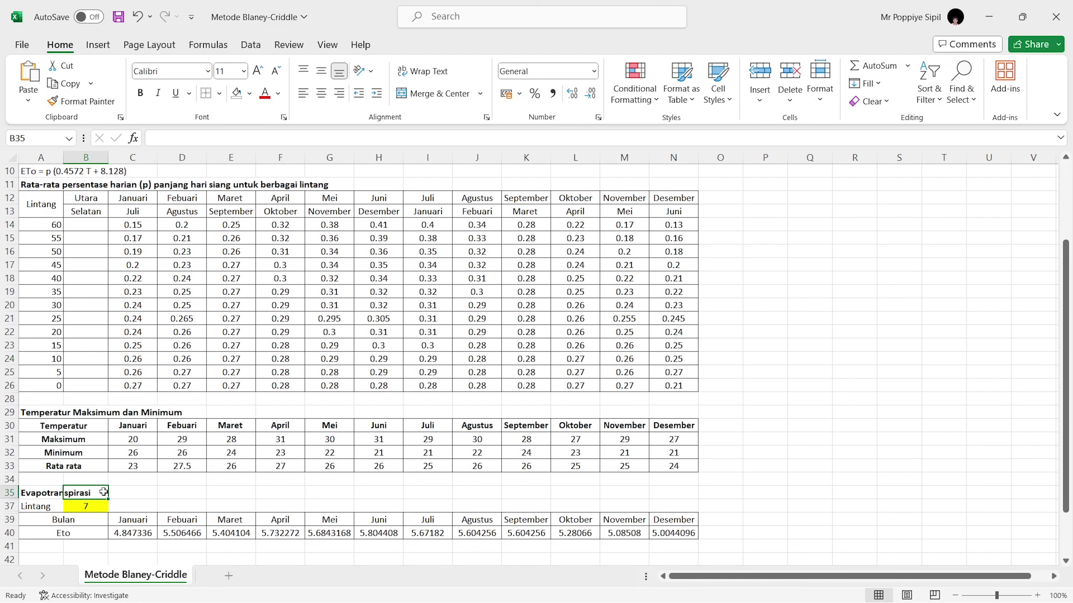
# - Clear the stray '1' entered in B35 beside the Evapotranspirasi heading
pyautogui.write('1')
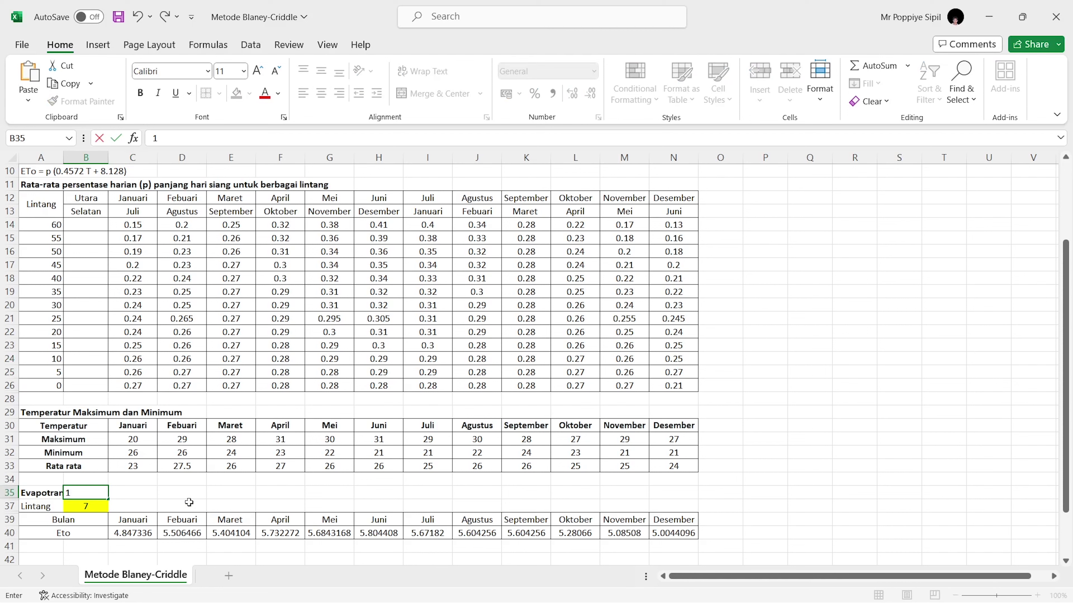
pyautogui.click(189, 503)
pyautogui.click(85, 493)
pyautogui.press('BackSpace')
# - Set the latitude in B37 to 16
pyautogui.click(84, 506)
pyautogui.write('16')
pyautogui.click(192, 505)
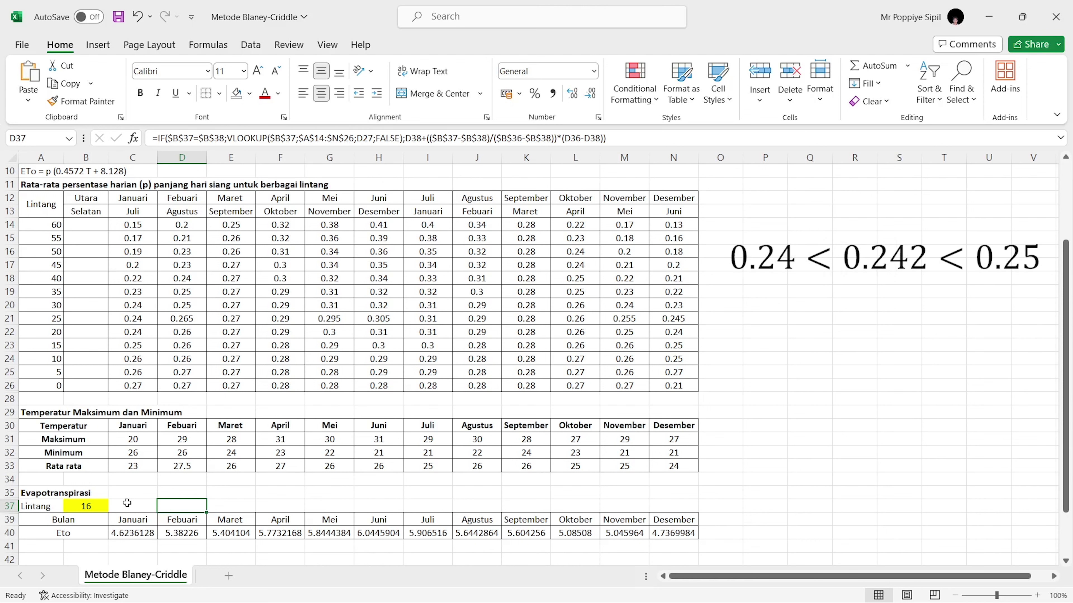
pyautogui.doubleClick(141, 537)
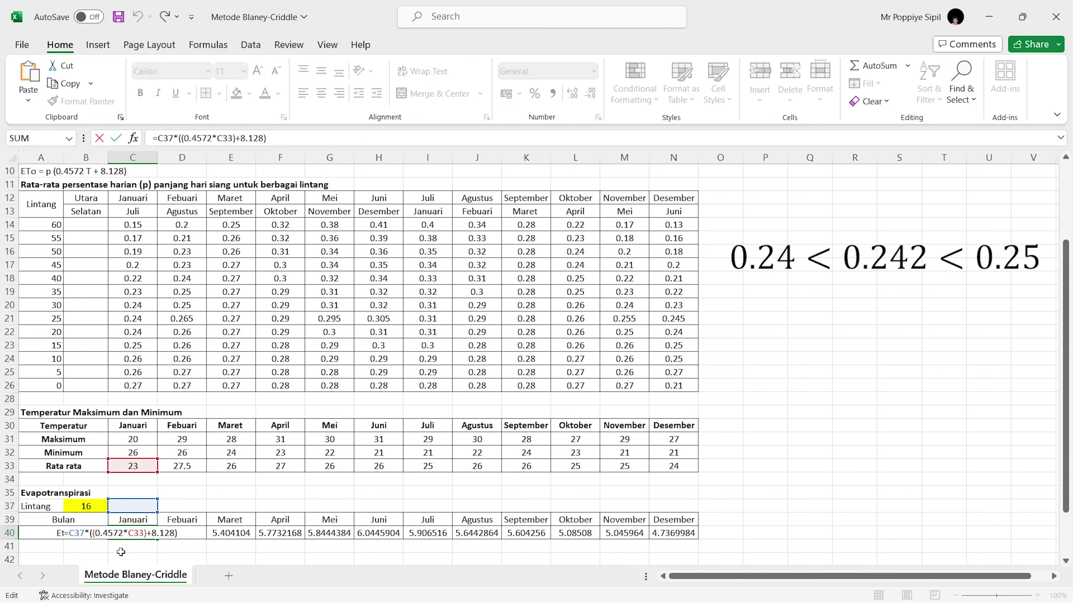
pyautogui.press('Escape')
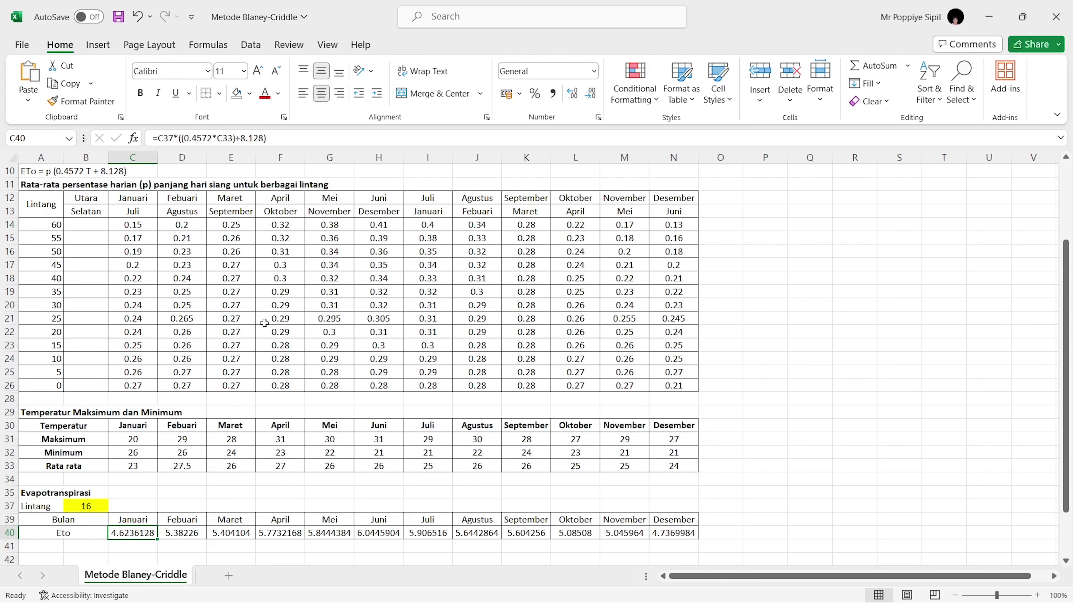
pyautogui.scroll(1, 169, 322)
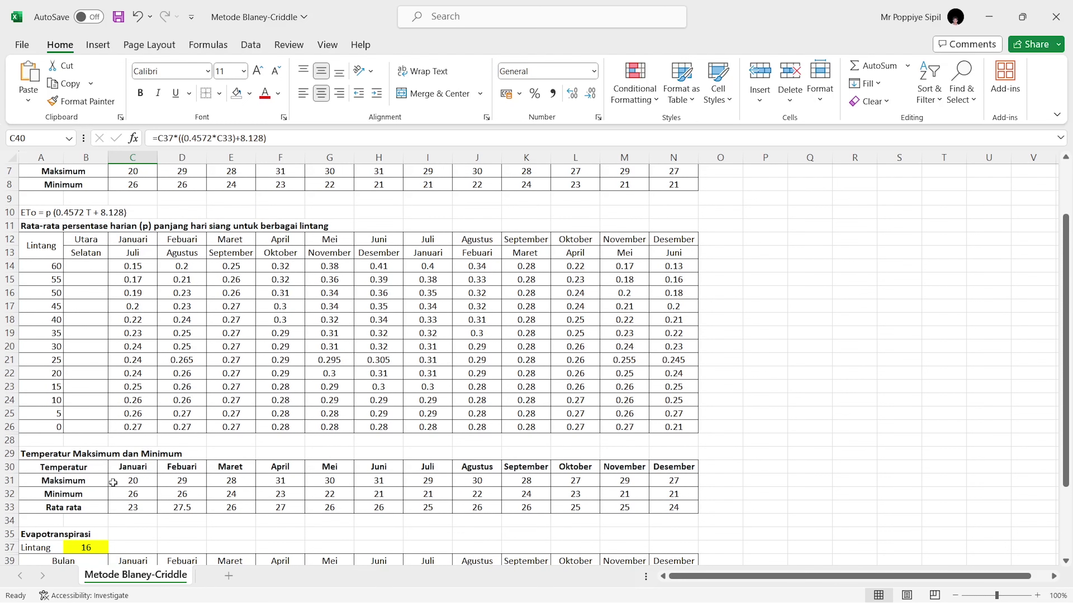
pyautogui.scroll(-1, 80, 470)
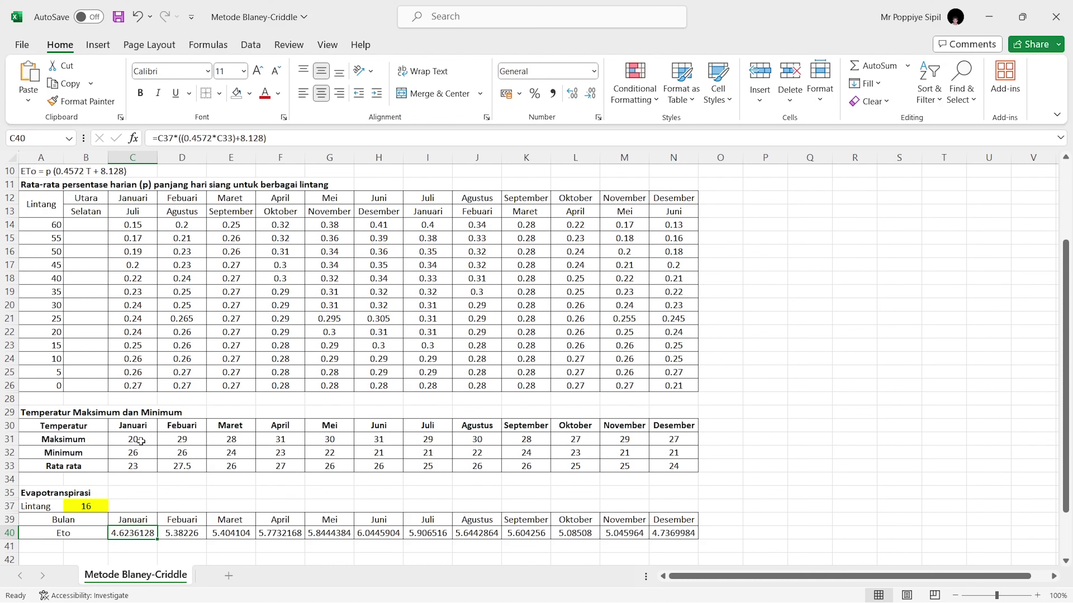
pyautogui.scroll(-1, 141, 469)
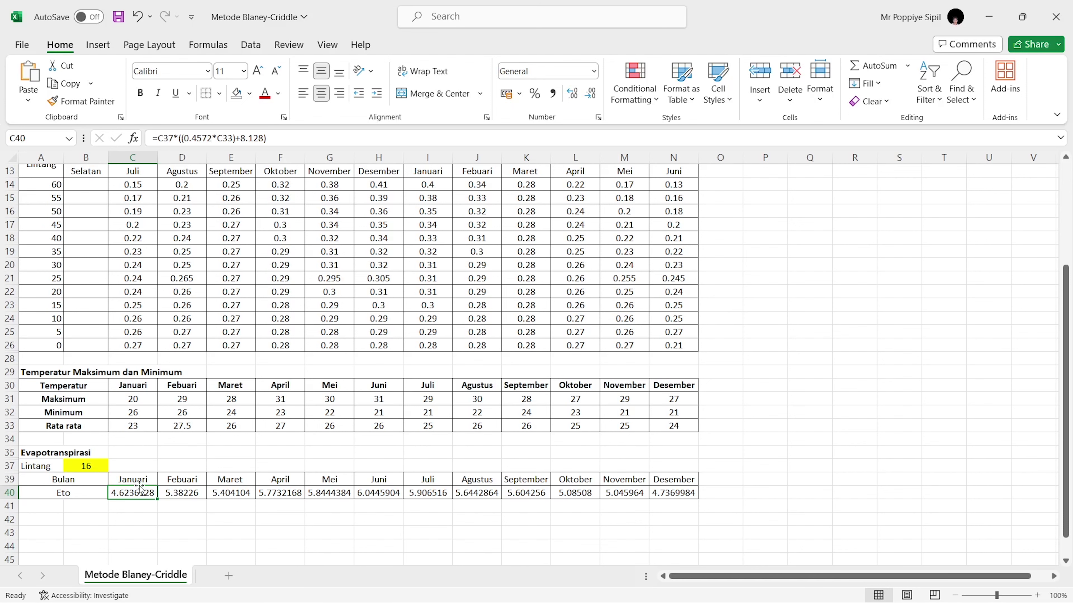
pyautogui.scroll(1, 136, 507)
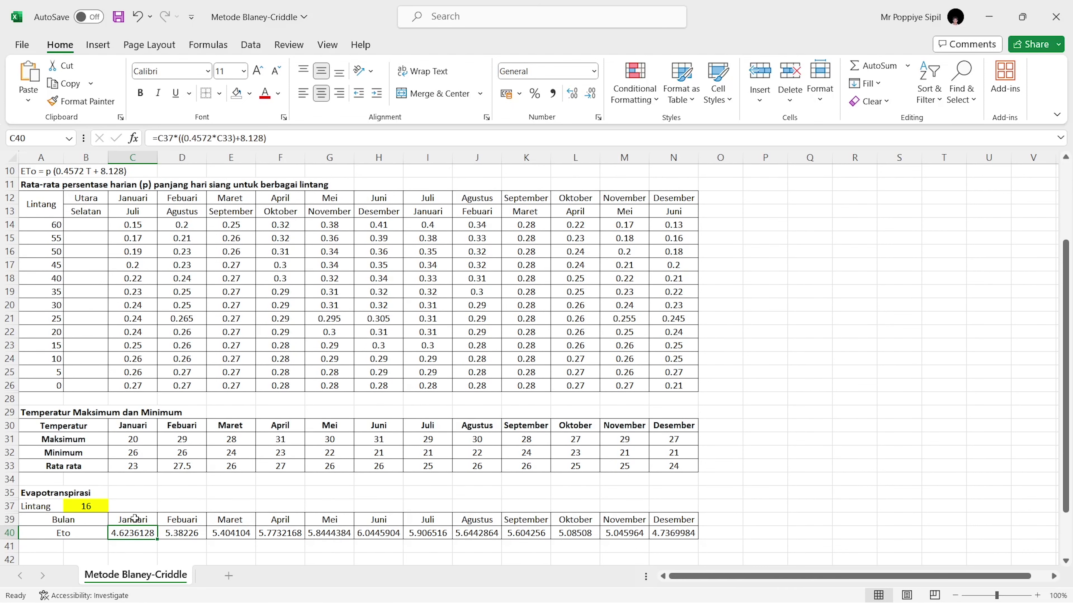
pyautogui.scroll(2, 134, 519)
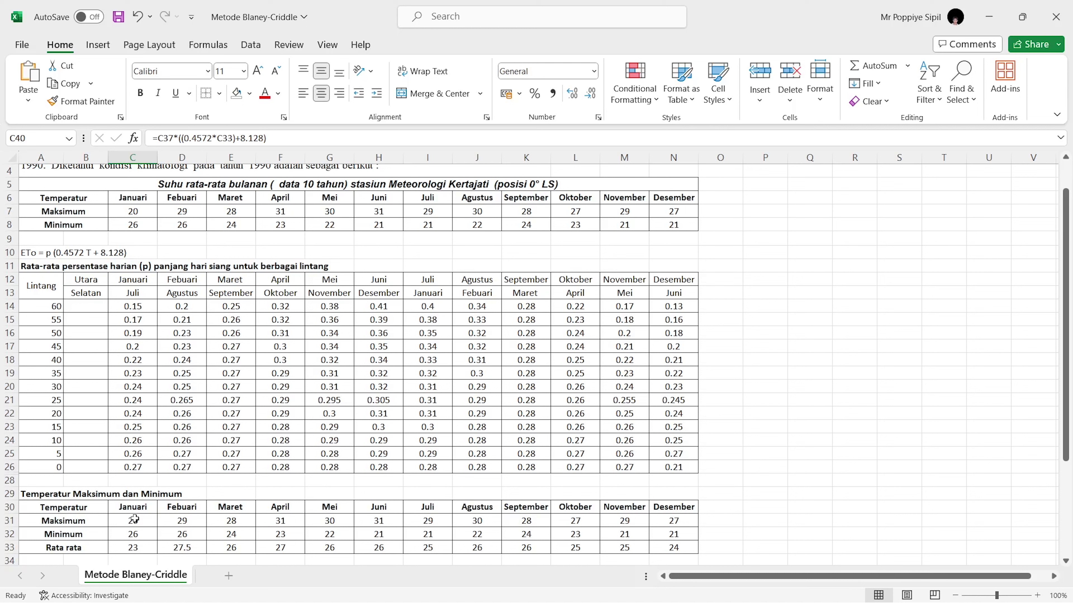
pyautogui.scroll(-2, 134, 520)
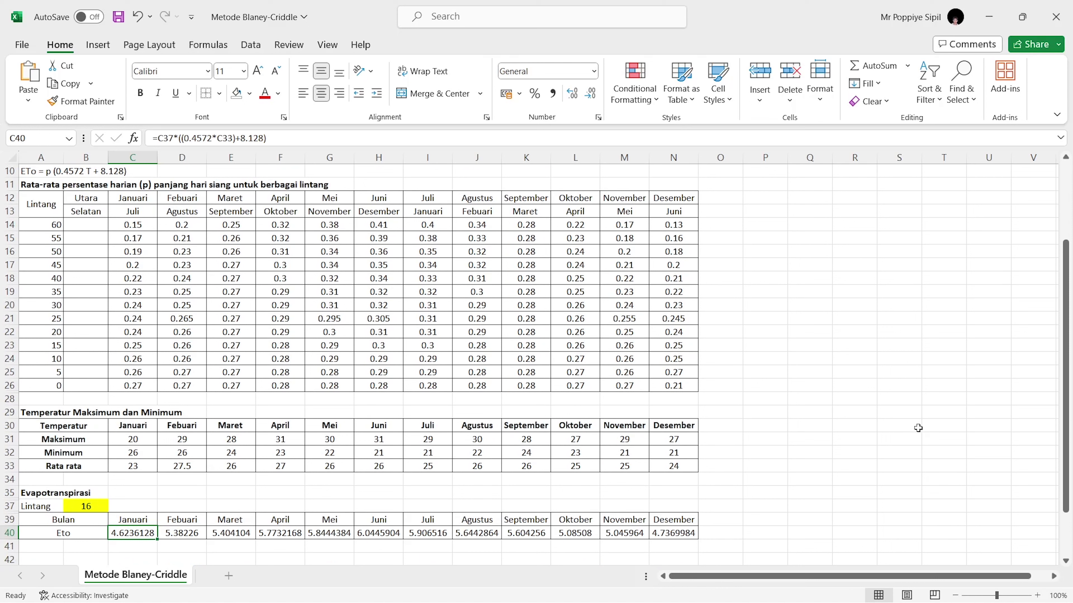